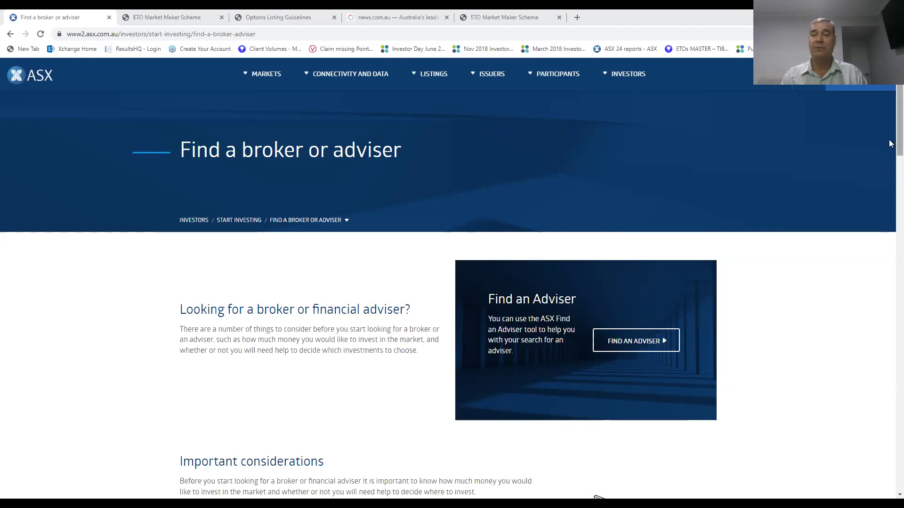
Step: Open the ASX Options knowledge hub from the investors' investment options
scroll(890, 160, "down", 2)
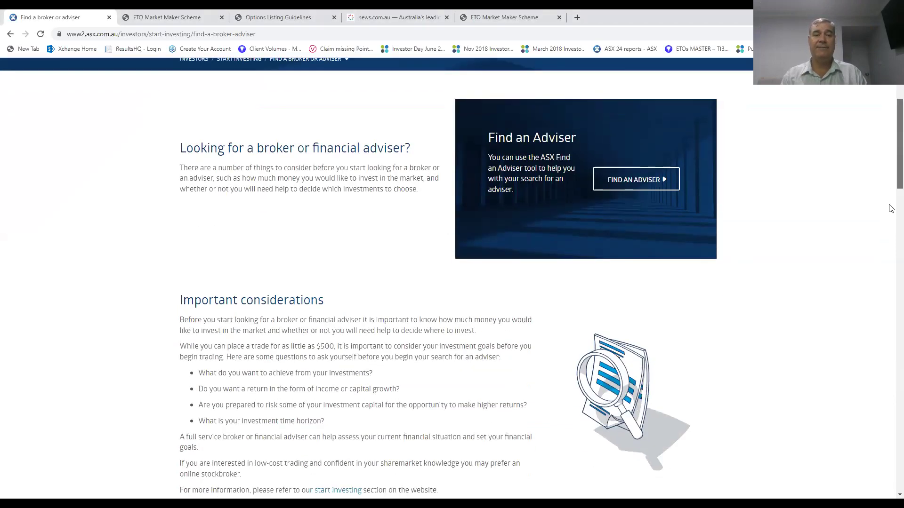
scroll(890, 121, "up", 2)
left_click(630, 80)
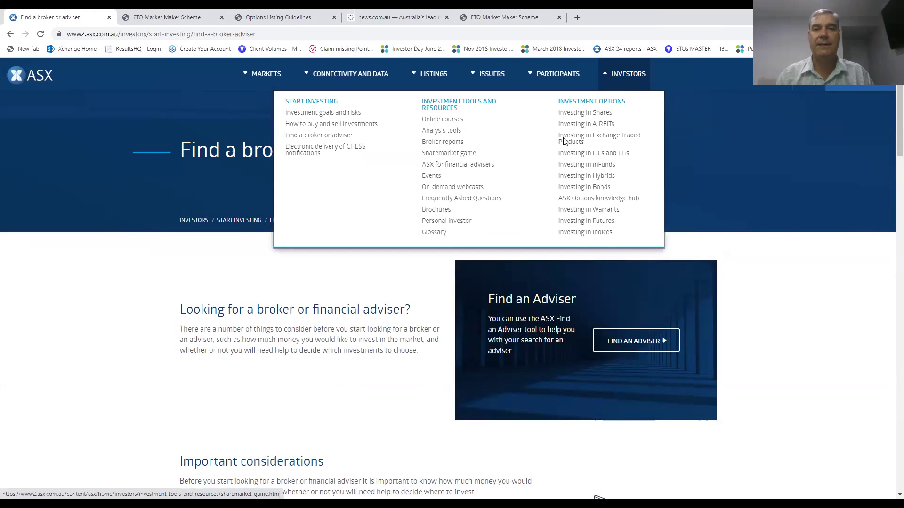
left_click(604, 104)
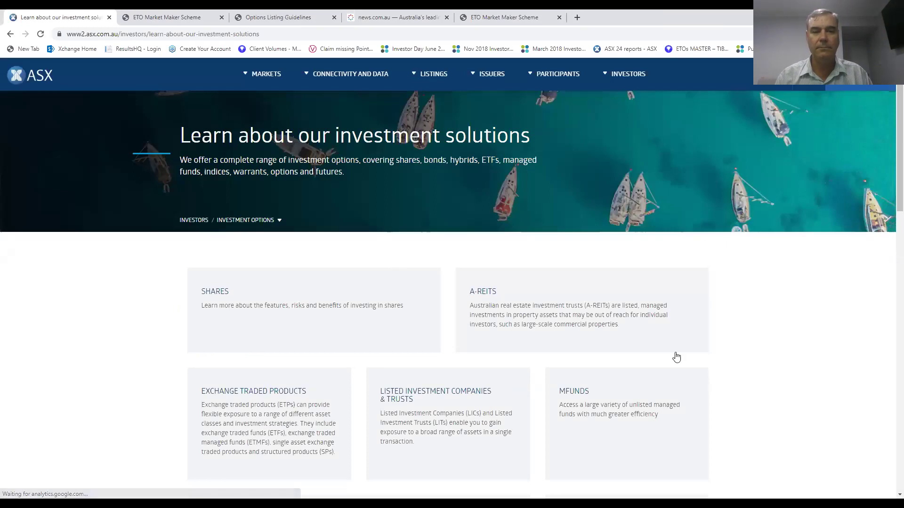
left_click(629, 75)
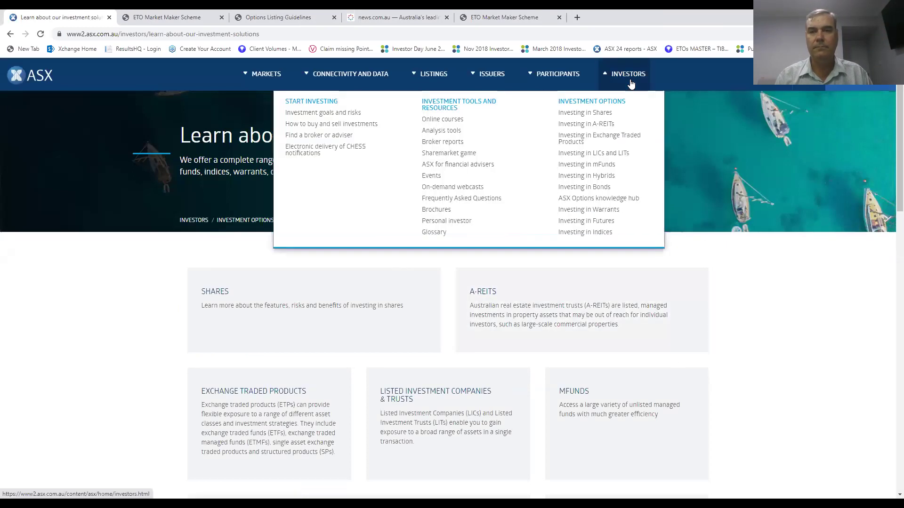
left_click(609, 199)
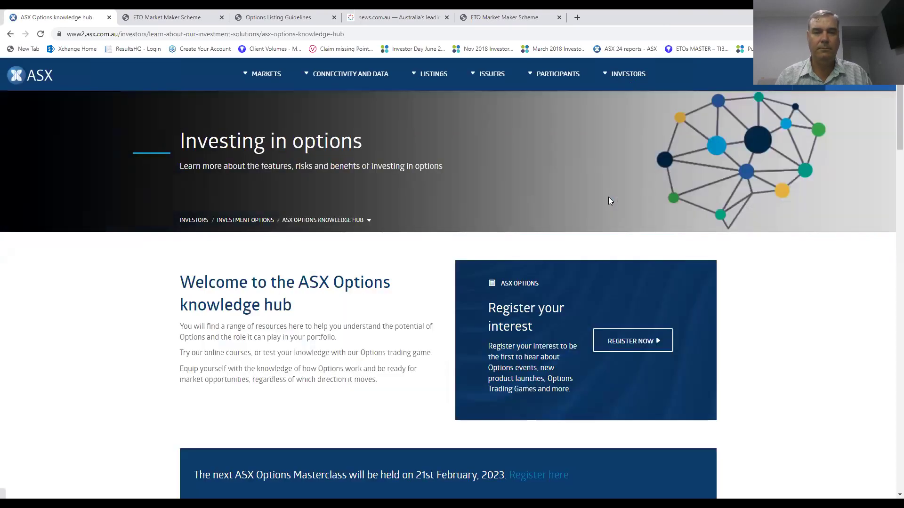
Step: Open the Options margin estimator resource from the knowledge hub and launch the estimator
scroll(891, 478, "down", 15)
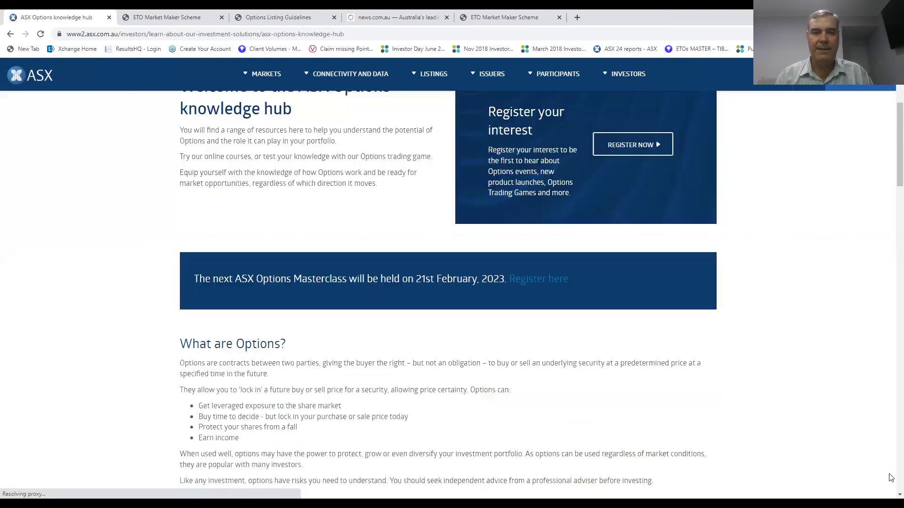
scroll(891, 477, "down", 8)
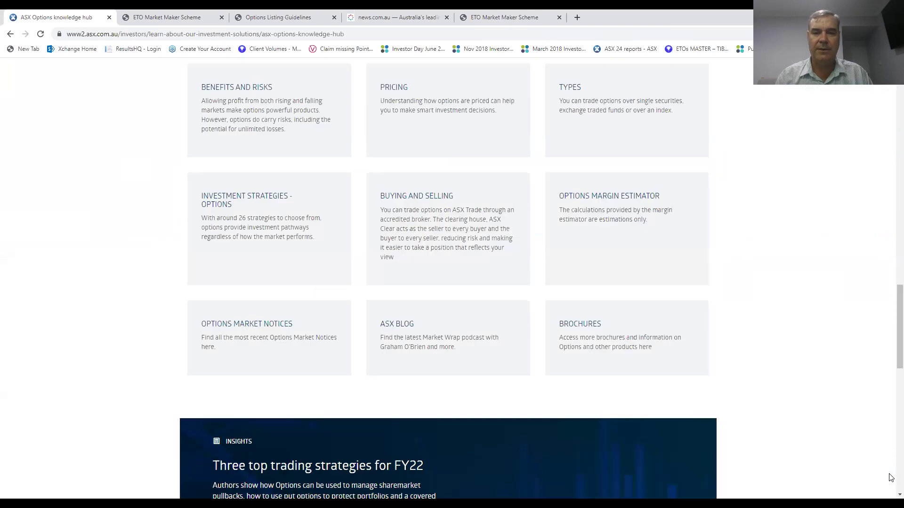
left_click(605, 231)
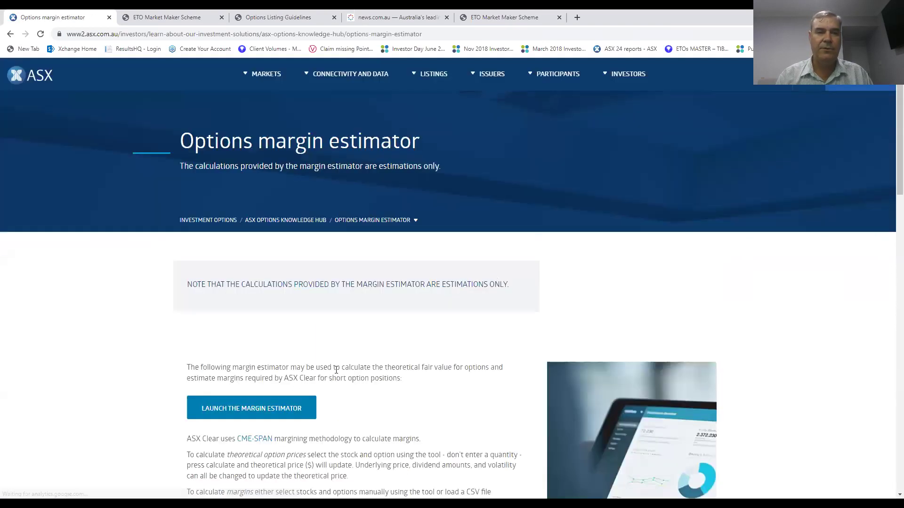
left_click(281, 409)
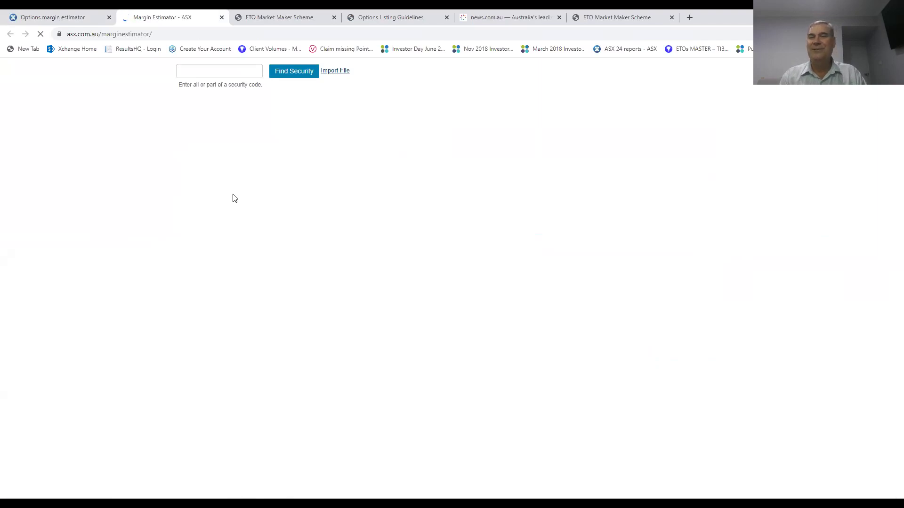
Step: Find the security xjo and add its 7,000-strike call expiring 23/02/2023 to the estimate
left_click(198, 73)
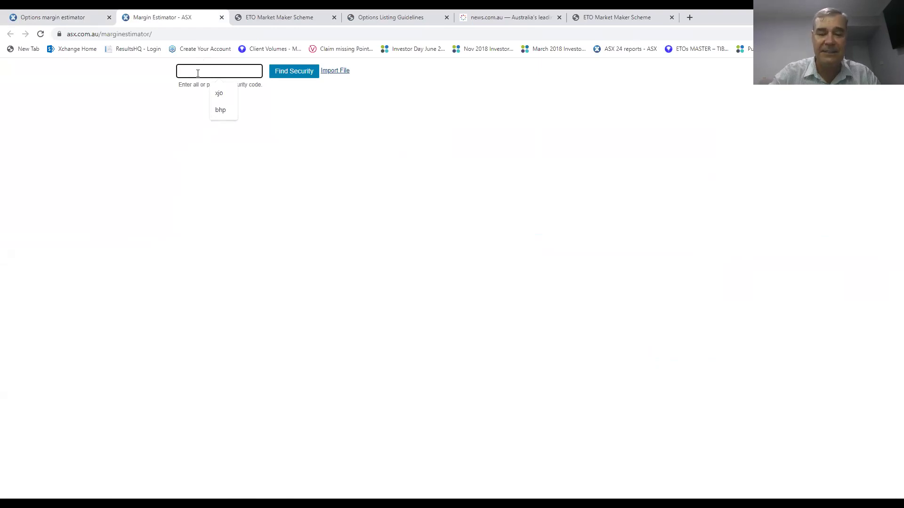
type("xjo")
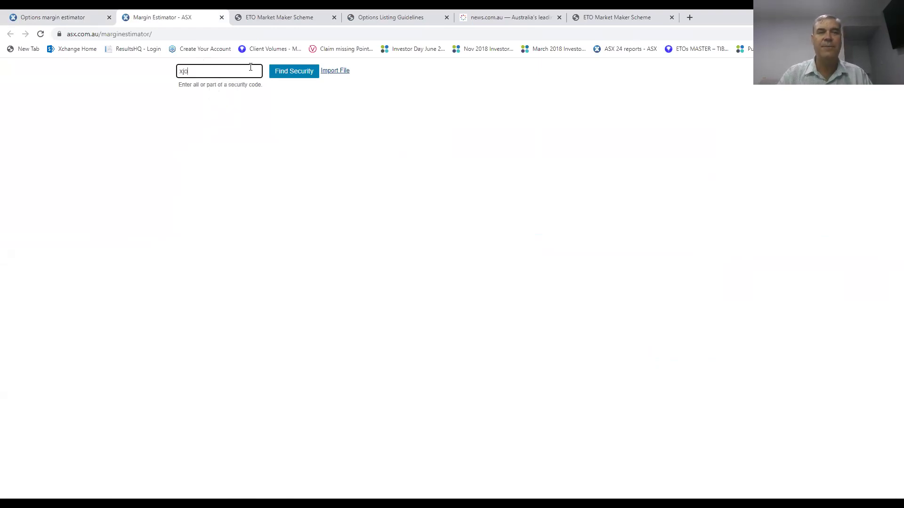
left_click(296, 71)
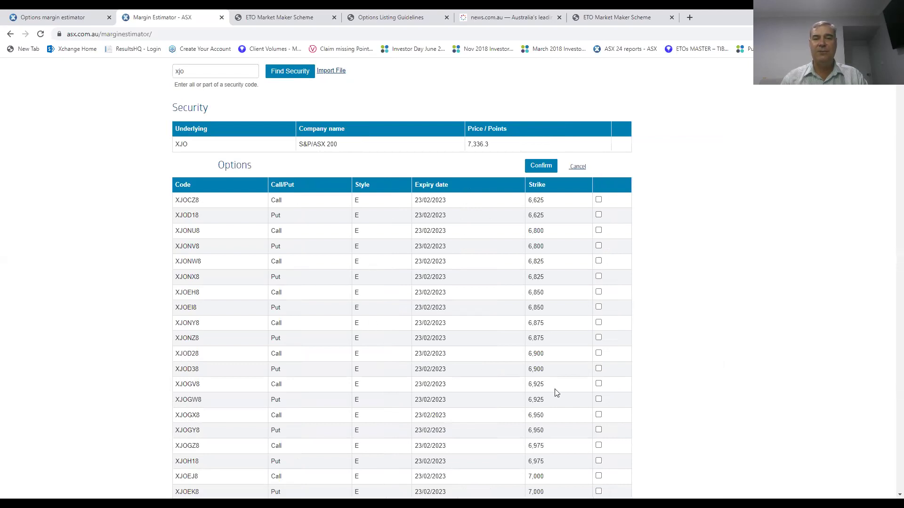
left_click(599, 477)
left_click(537, 167)
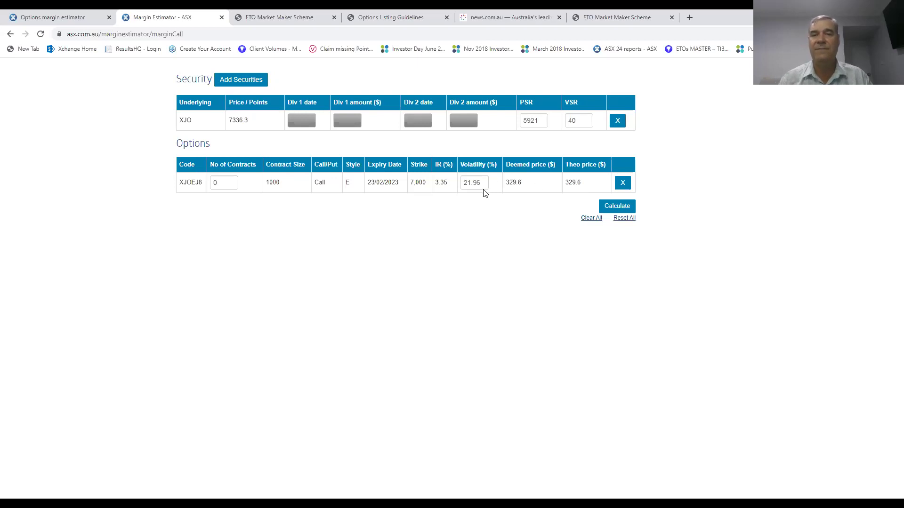
Step: Set the XJO call's volatility to 40% and calculate its theoretical price
left_click_drag(480, 184, 444, 183)
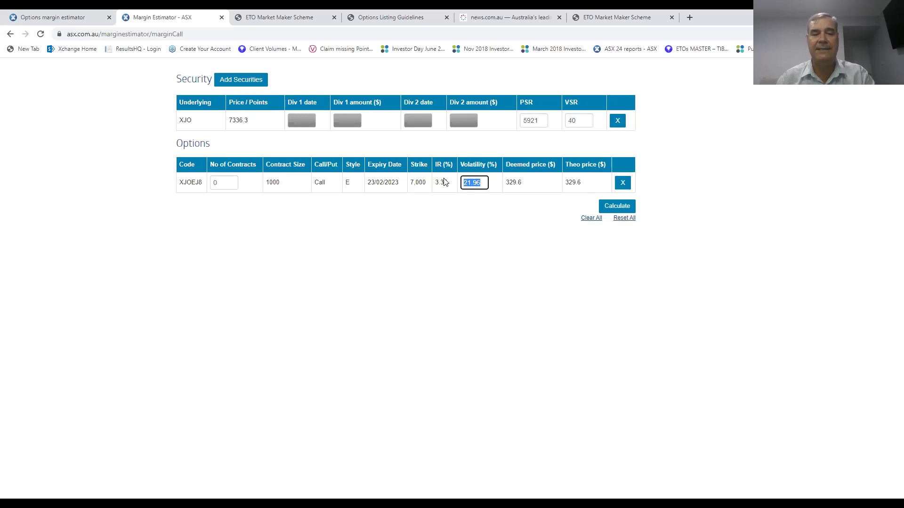
type("40")
left_click(481, 238)
left_click(620, 207)
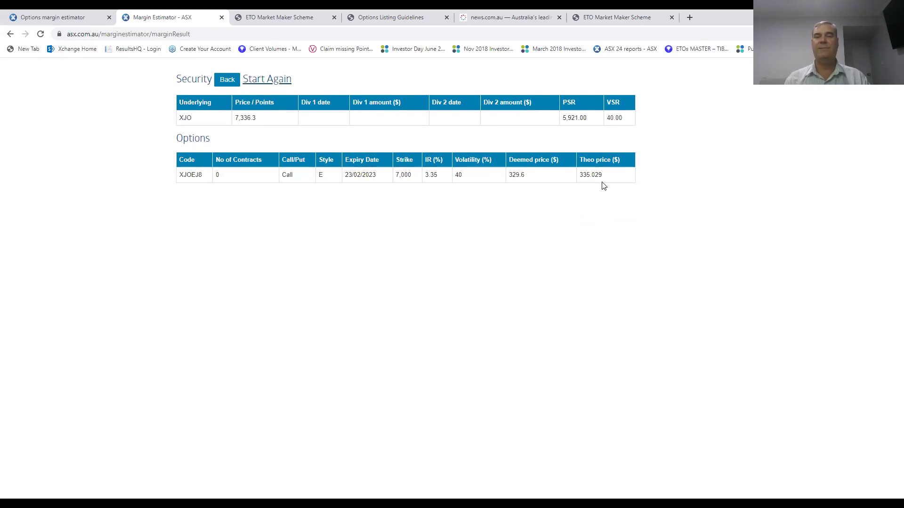
Step: Clear the XJO entries and add the BHP $39.50 American-style call expiring 23/02/2023 to the estimate
left_click(230, 85)
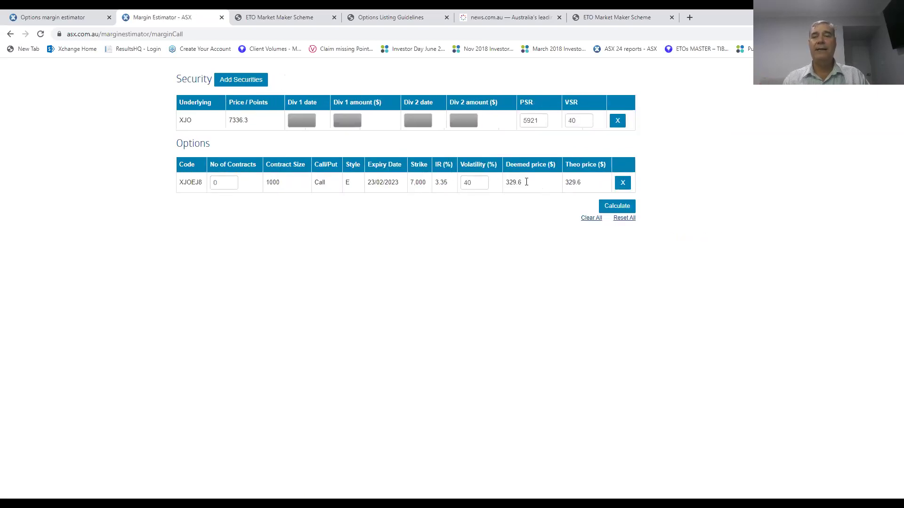
left_click(593, 220)
left_click(216, 72)
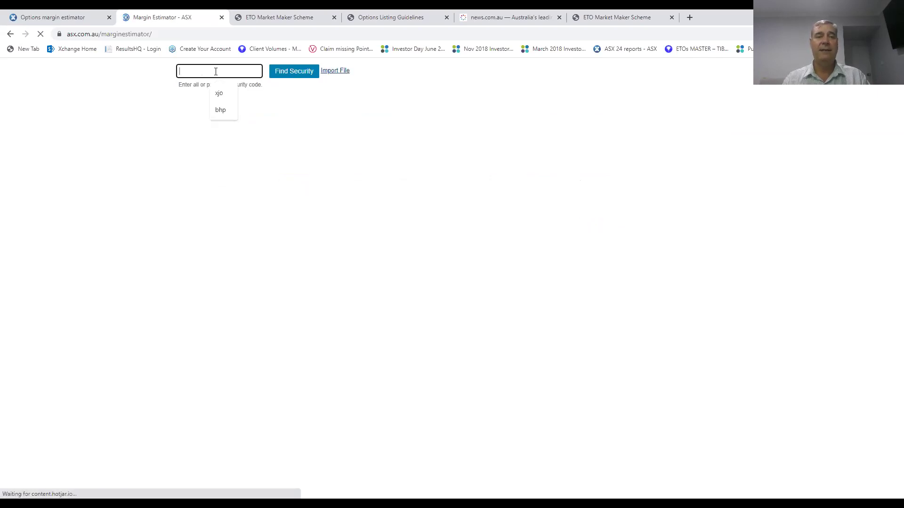
type("bhp")
key("Return")
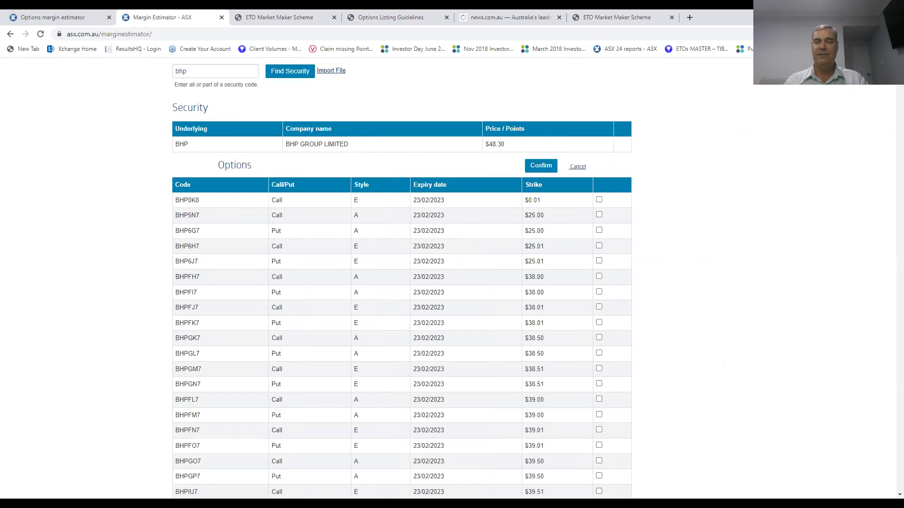
left_click(599, 461)
left_click(541, 167)
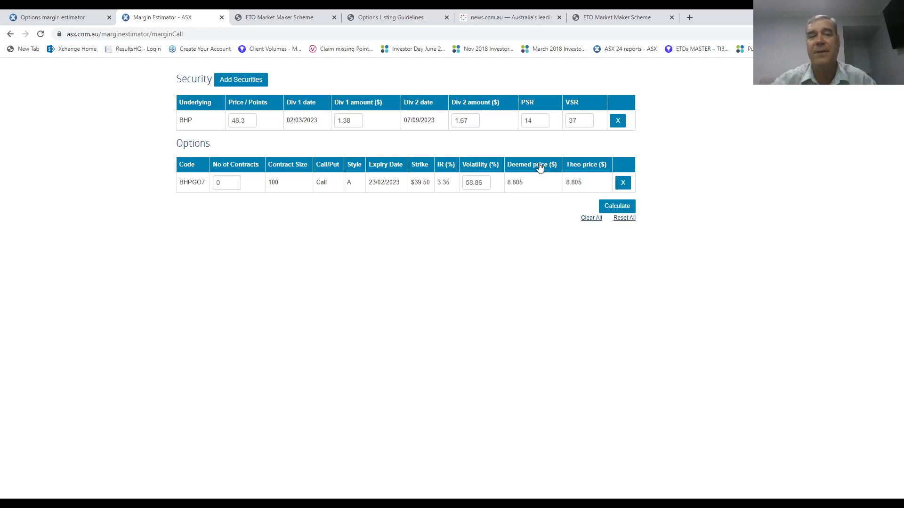
Step: Set BHP's first dividend amount to $2.00, calculate the call's theoretical price, and return to the estimate inputs
left_click_drag(357, 121, 335, 122)
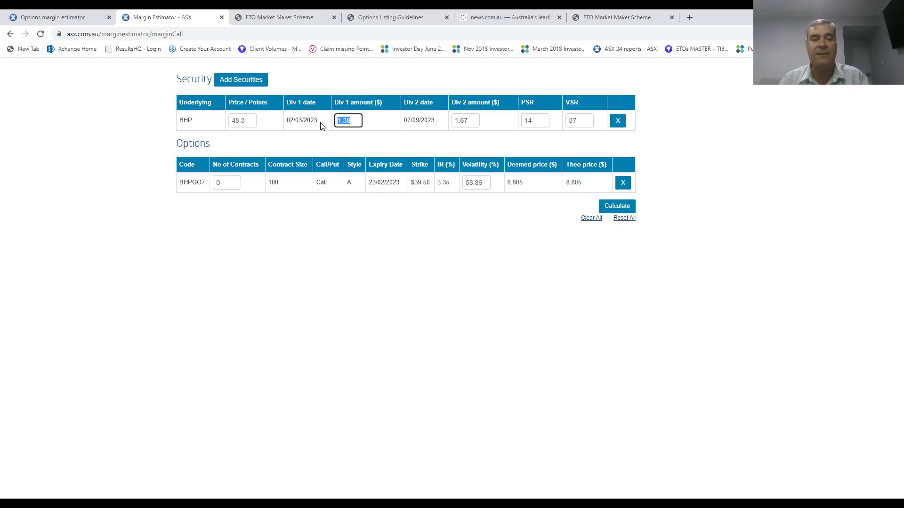
type("2")
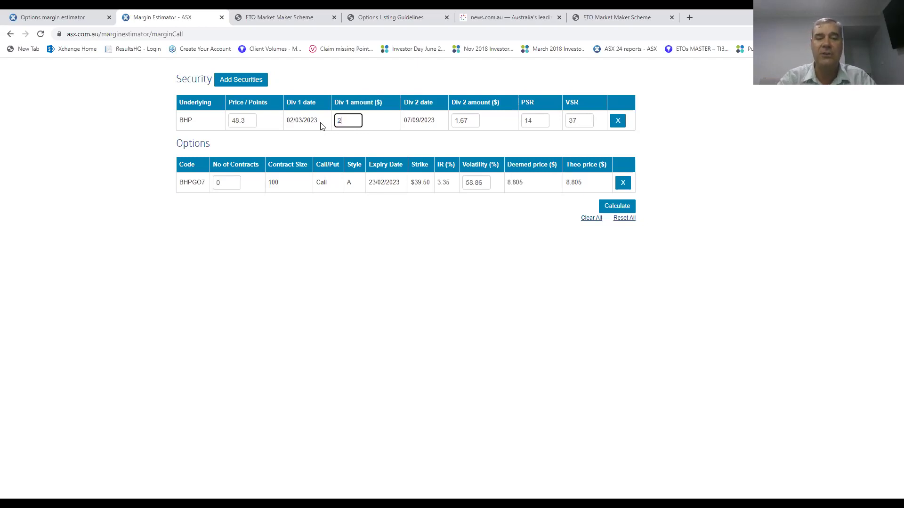
type(".00")
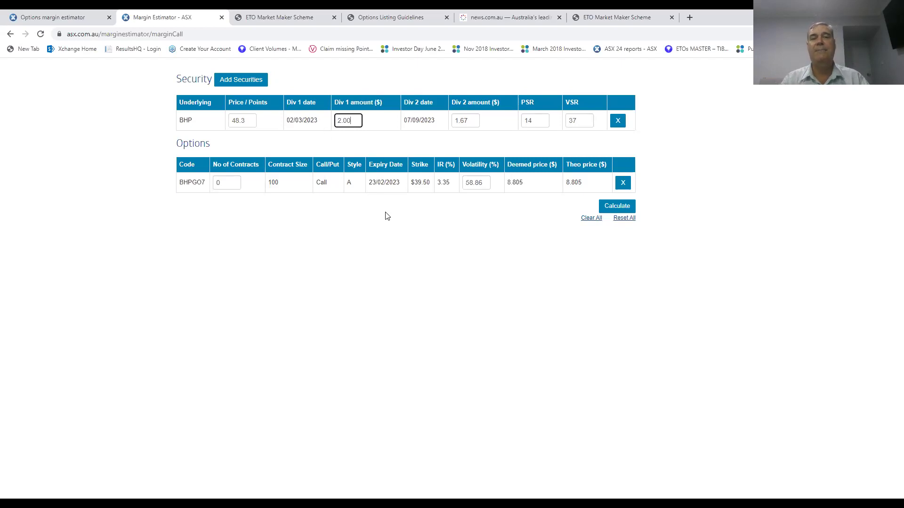
left_click(610, 205)
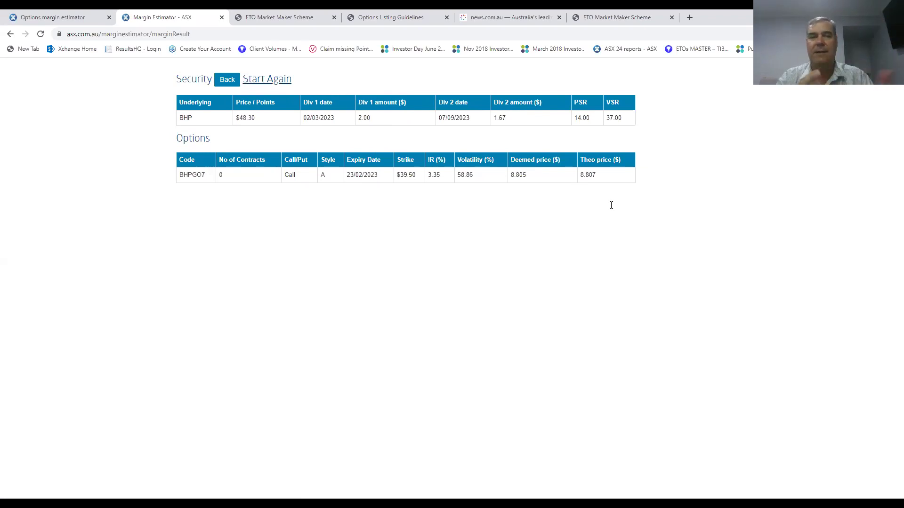
left_click(225, 80)
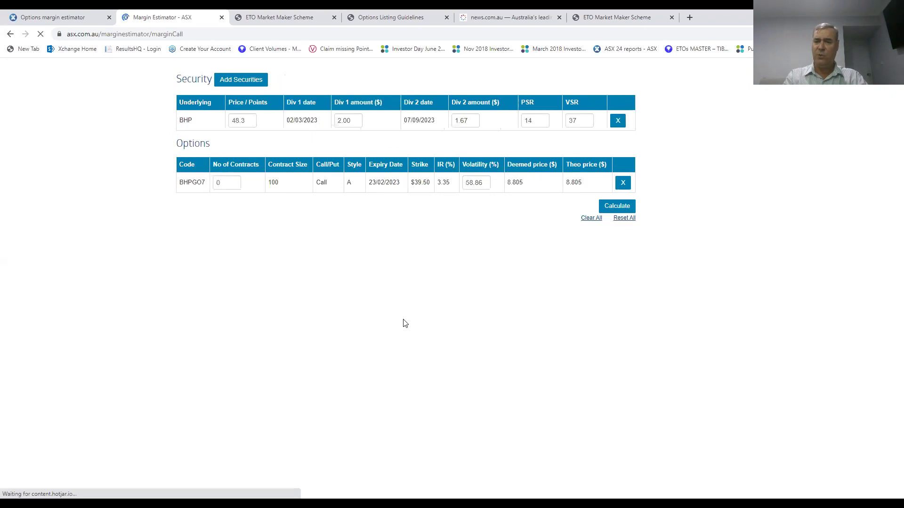